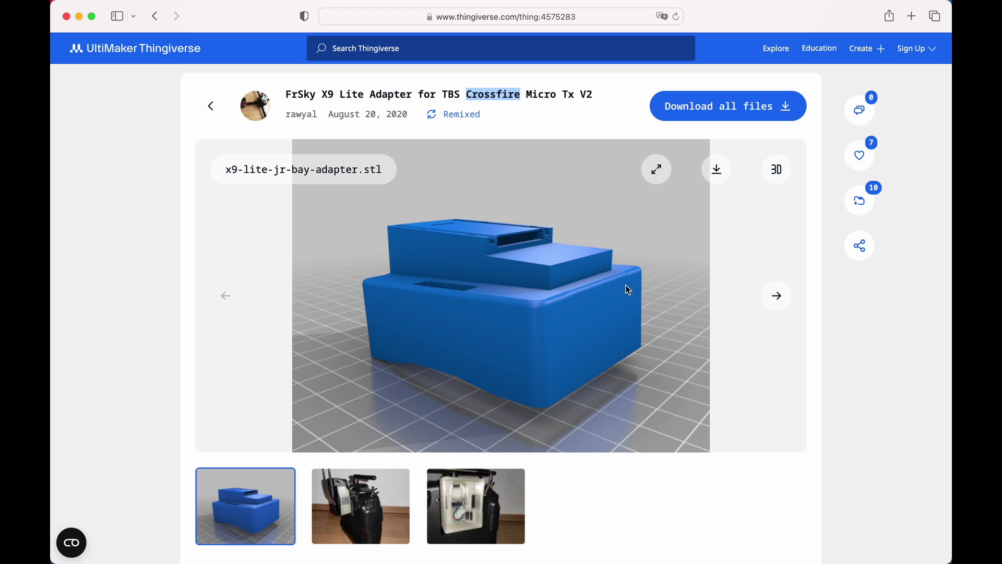
- Browse the adapter's photos and 3D render, select 'FrSky X9 Lite' in the title, then switch to Cura
{"action": "key", "text": "Right"}
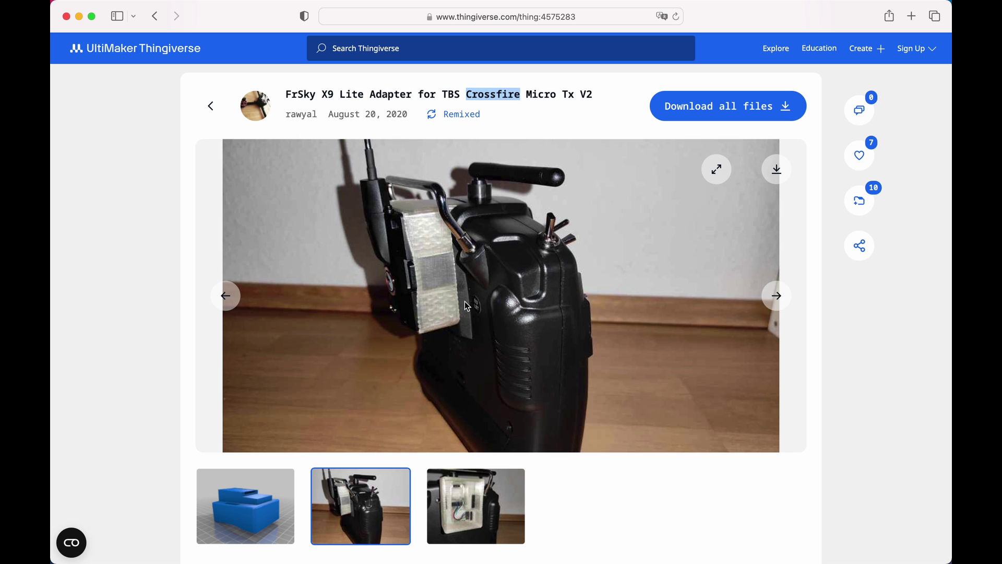
{"action": "left_click", "coordinate": [466, 510]}
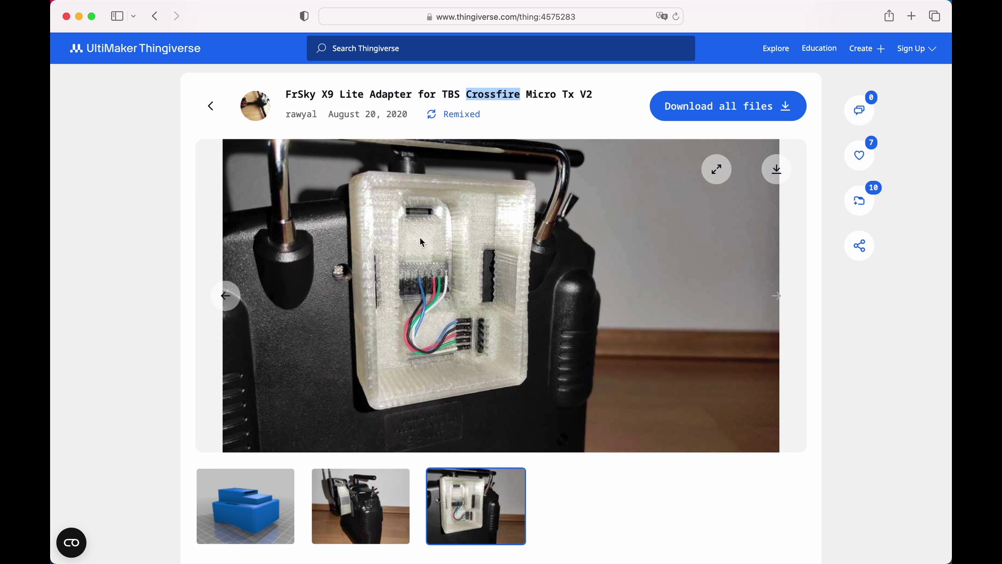
{"action": "left_click", "coordinate": [253, 500]}
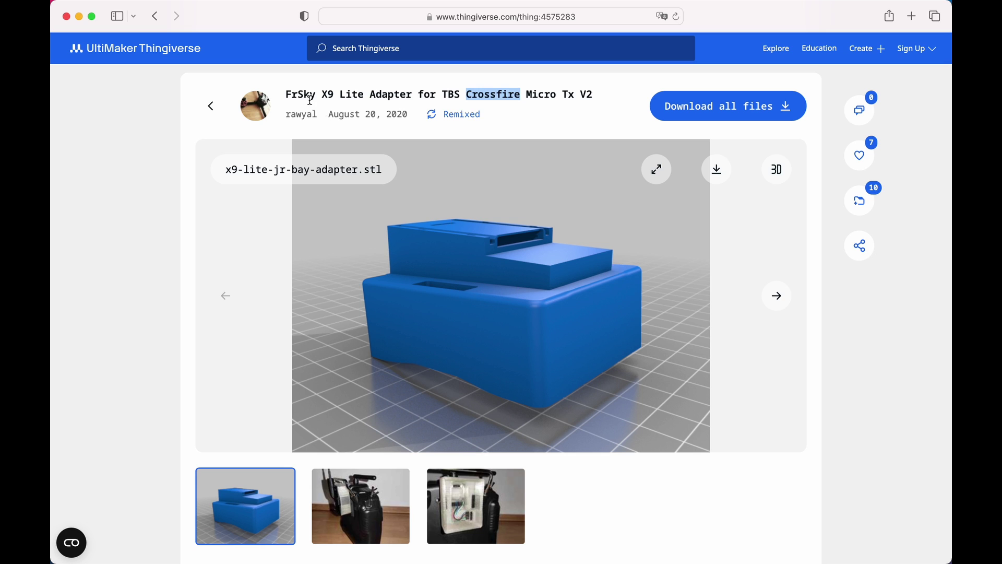
{"action": "left_click_drag", "start_coordinate": [287, 95], "coordinate": [362, 95]}
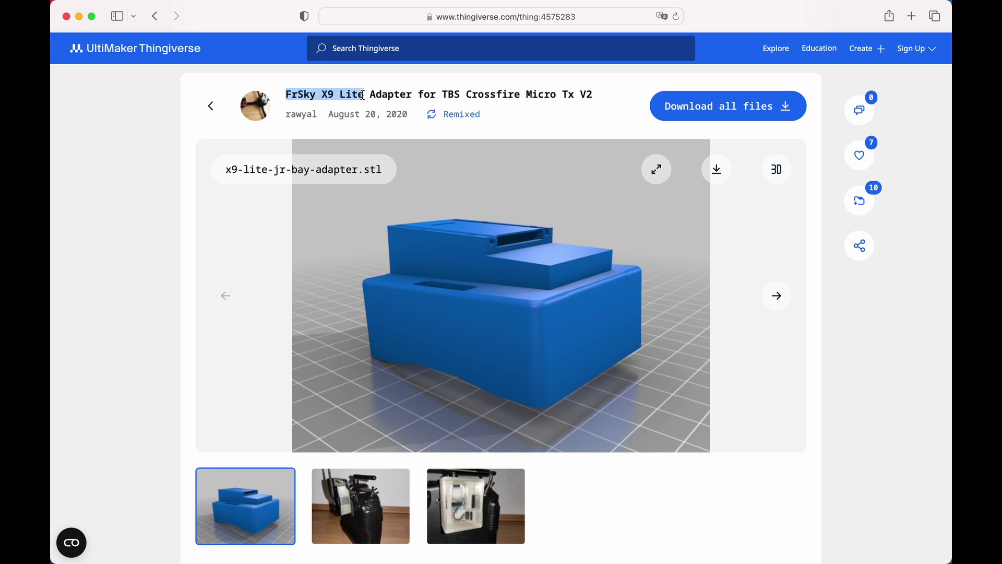
{"action": "key", "text": "ctrl+Left"}
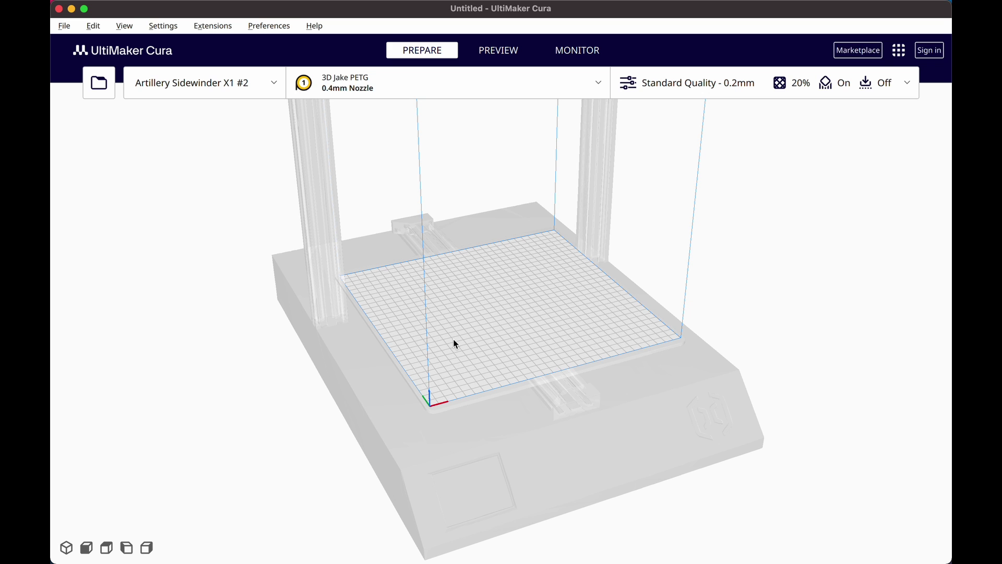
- Load x9-lite-jr-bay-adapter.stl onto the build plate and orbit to inspect it from low and high
{"action": "mouse_move", "coordinate": [468, 336]}
{"action": "right_mouse_down"}
{"action": "mouse_move", "coordinate": [556, 362]}
{"action": "mouse_move", "coordinate": [554, 335]}
{"action": "mouse_move", "coordinate": [514, 339]}
{"action": "right_mouse_up"}
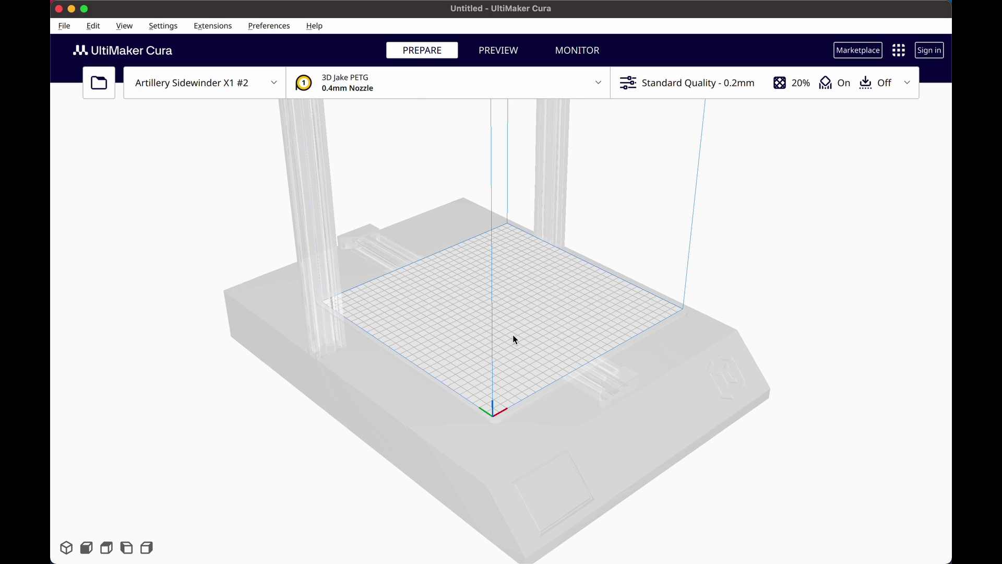
{"action": "left_click", "coordinate": [97, 85]}
{"action": "left_click", "coordinate": [374, 209]}
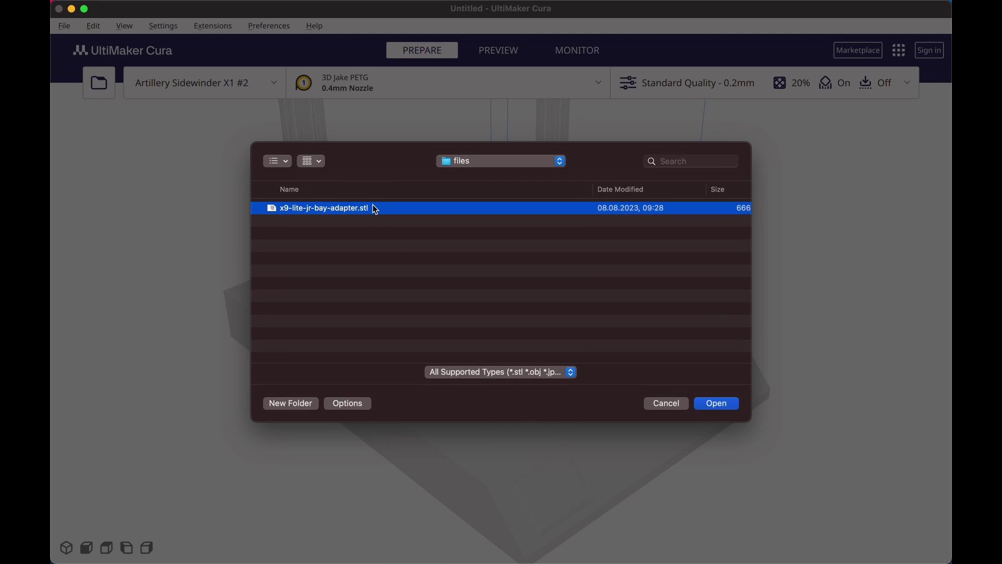
{"action": "double_click", "coordinate": [374, 209]}
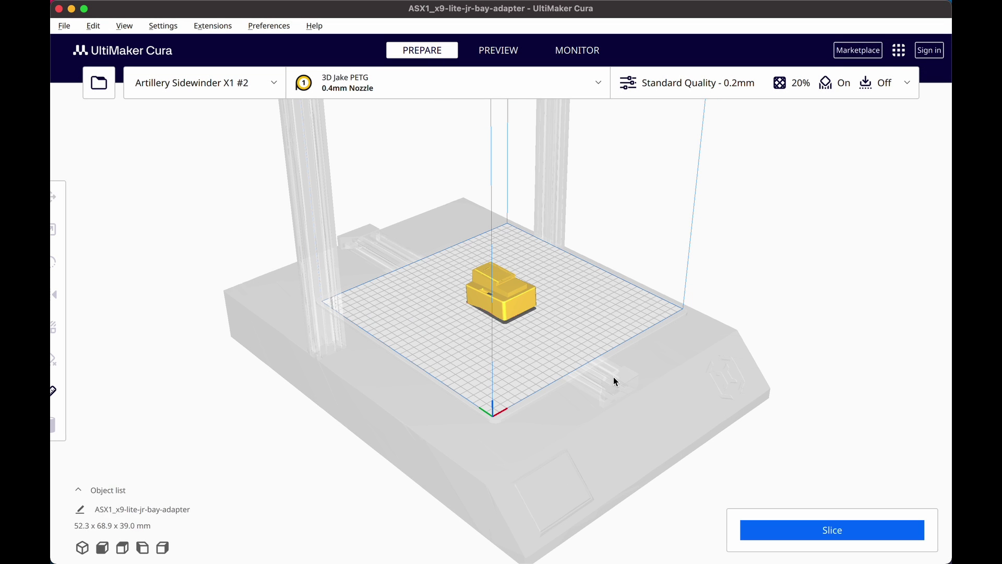
{"action": "scroll", "coordinate": [554, 341], "scroll_direction": "up", "scroll_amount": 2}
{"action": "scroll", "coordinate": [523, 368], "scroll_direction": "up", "scroll_amount": 4}
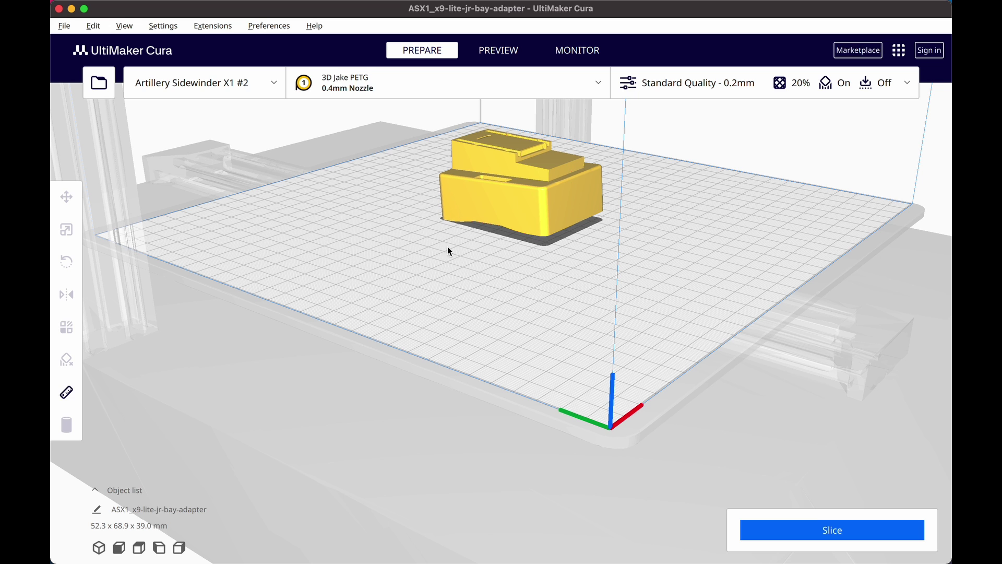
{"action": "right_click_drag", "start_coordinate": [467, 256], "coordinate": [576, 233]}
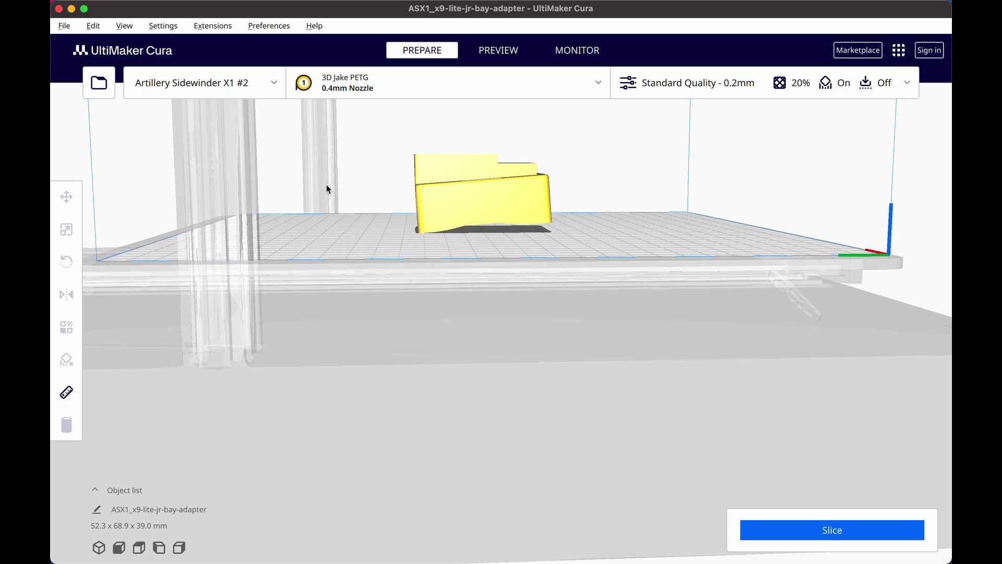
{"action": "right_click_drag", "start_coordinate": [327, 184], "coordinate": [562, 332]}
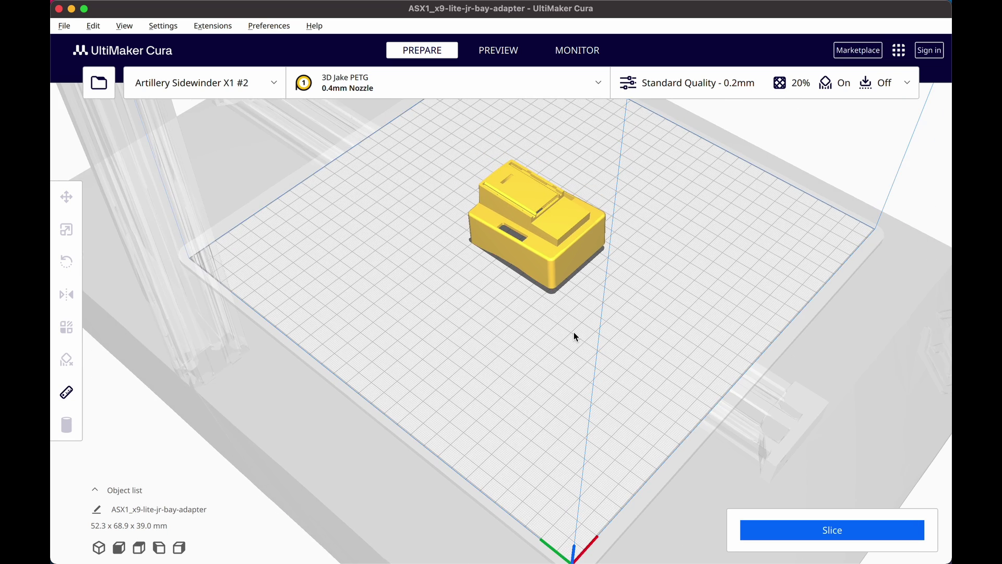
{"action": "scroll", "coordinate": [574, 336], "scroll_direction": "down", "scroll_amount": 3}
- Sink the adapter about 30 mm into the plate, slice it (49 min, 8 g), and deselect it
{"action": "left_click", "coordinate": [564, 285]}
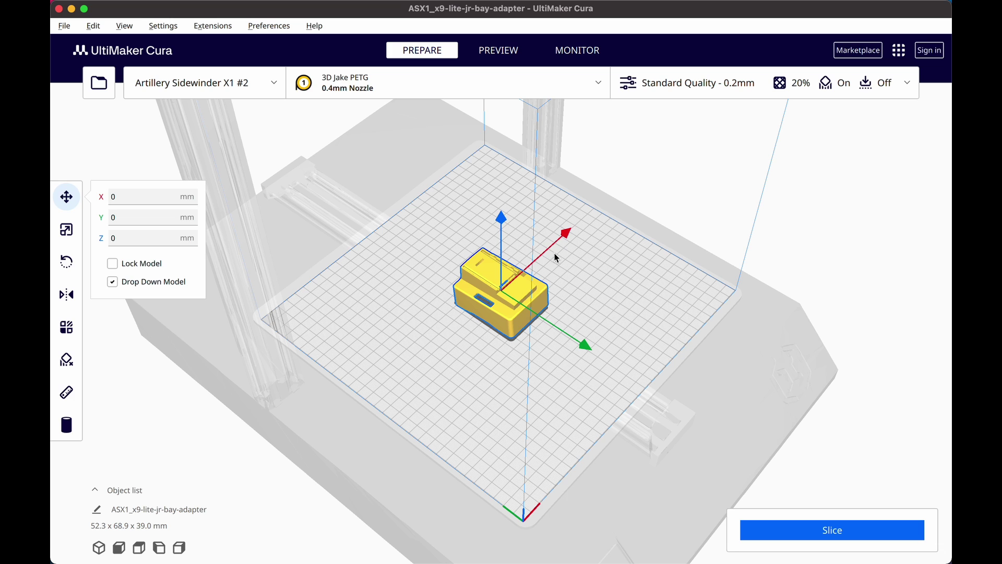
{"action": "left_click_drag", "start_coordinate": [501, 222], "coordinate": [507, 249]}
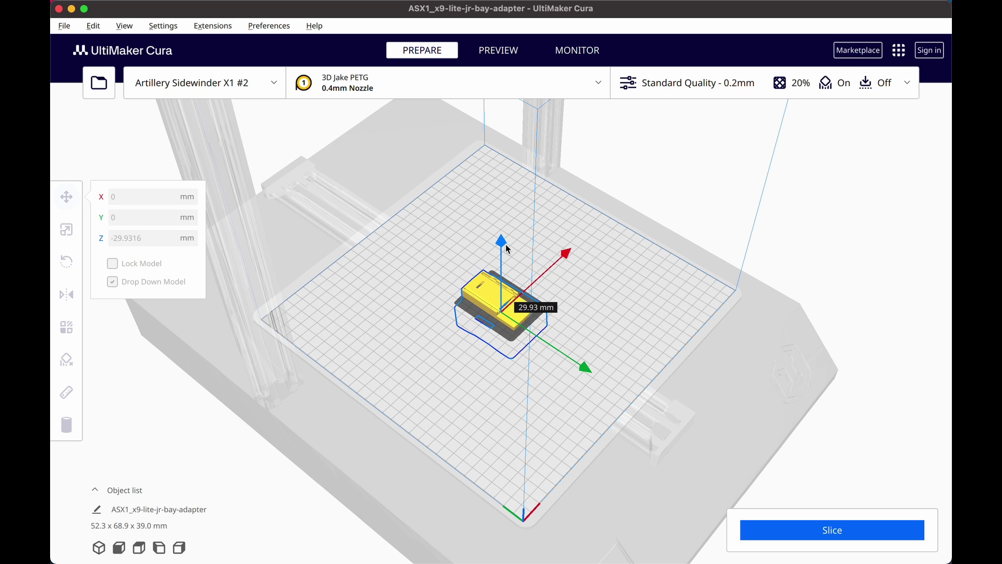
{"action": "key", "text": "super+p"}
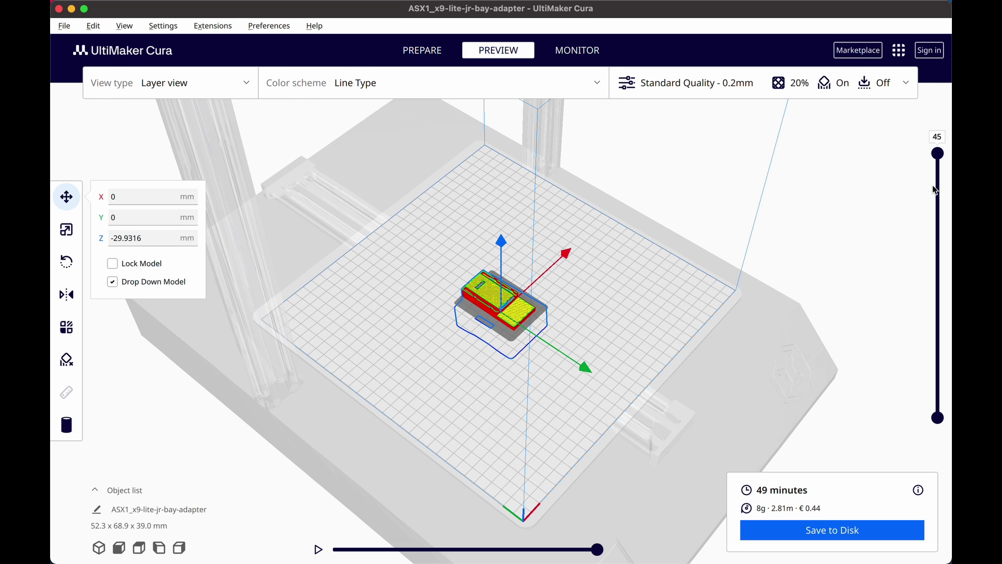
{"action": "mouse_move", "coordinate": [937, 154]}
{"action": "left_mouse_down"}
{"action": "mouse_move", "coordinate": [937, 398]}
{"action": "mouse_move", "coordinate": [938, 154]}
{"action": "left_mouse_up"}
{"action": "left_click", "coordinate": [596, 329]}
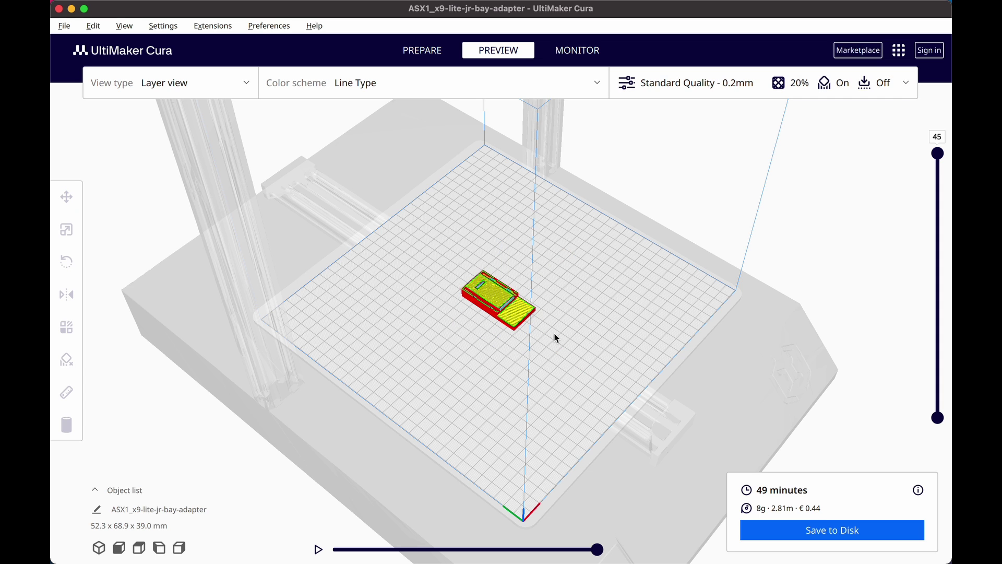
{"action": "scroll", "coordinate": [504, 336], "scroll_direction": "up", "scroll_amount": 5}
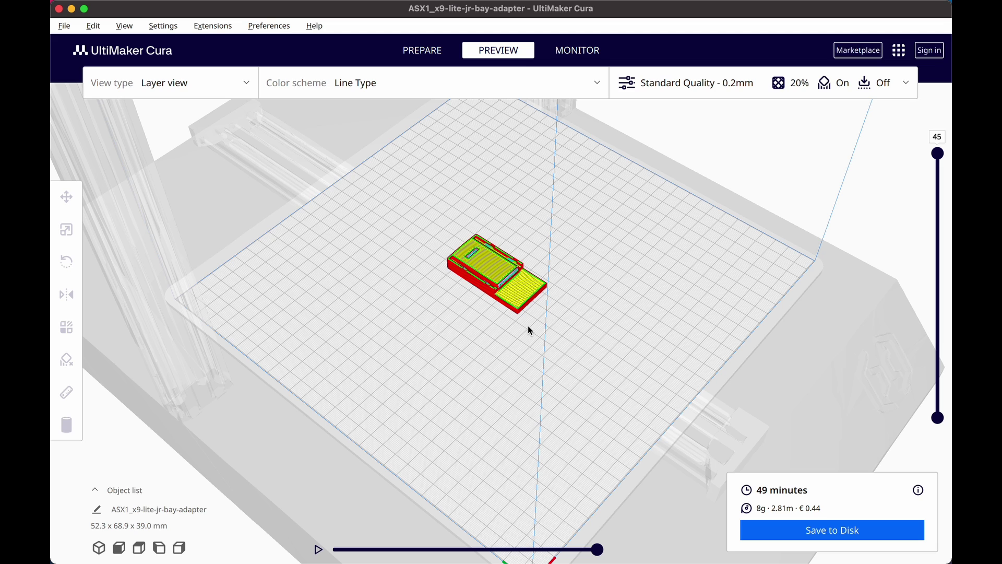